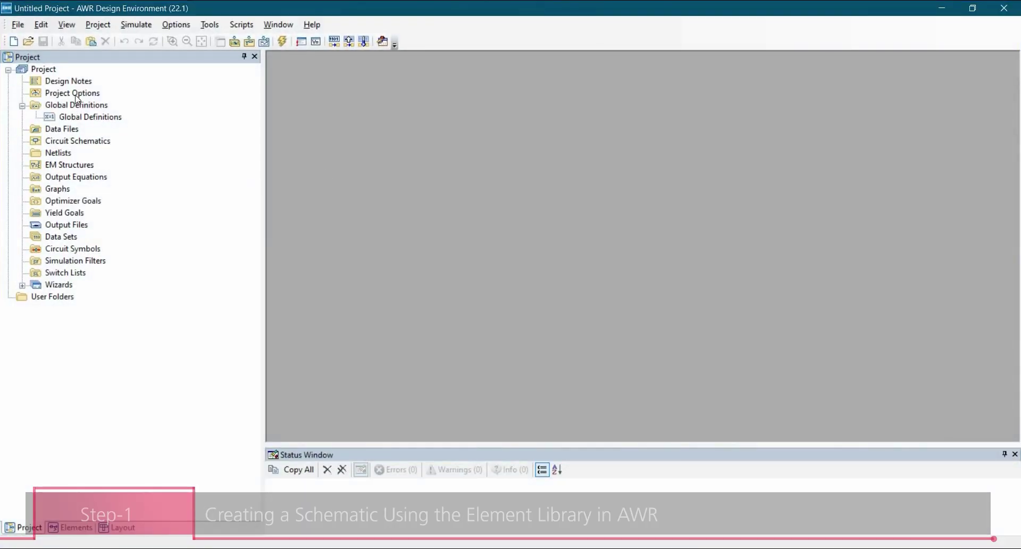
# Replace the project's frequency range with a single frequency point in the project options.
pyautogui.click(72, 97)
pyautogui.doubleClick(73, 99)
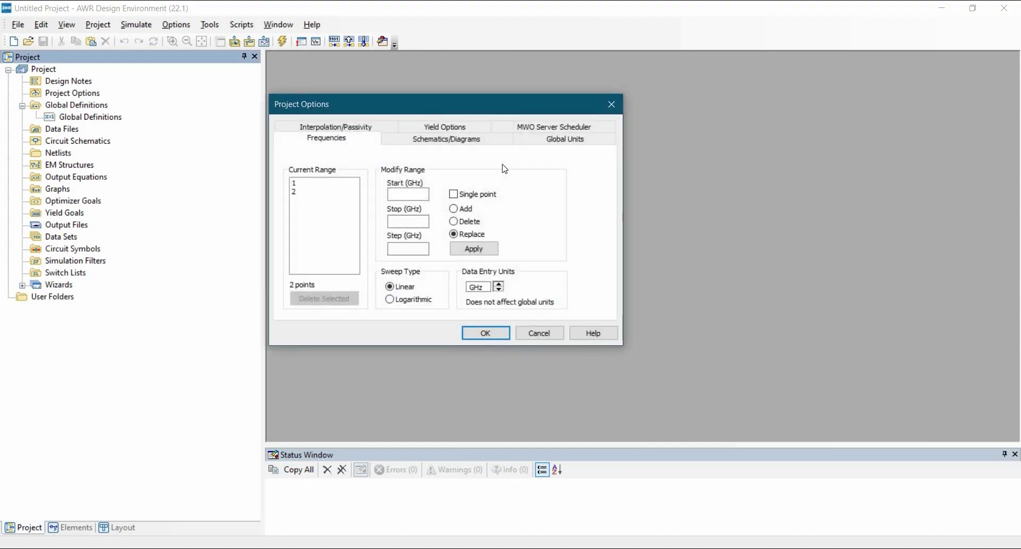
pyautogui.click(453, 195)
pyautogui.click(398, 193)
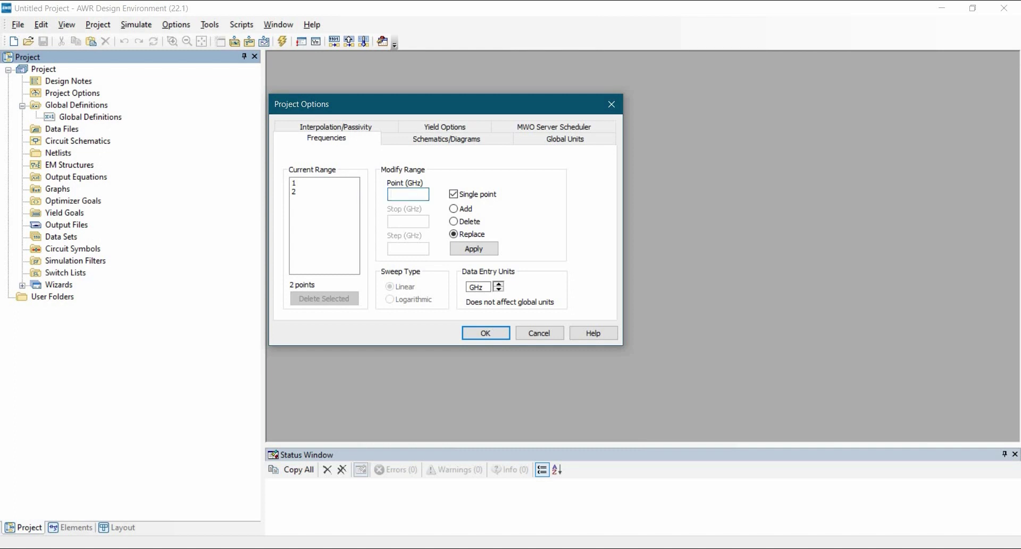
pyautogui.click(489, 250)
# Set the global frequency unit of default.lpf to GHz and accept the project options.
pyautogui.click(552, 142)
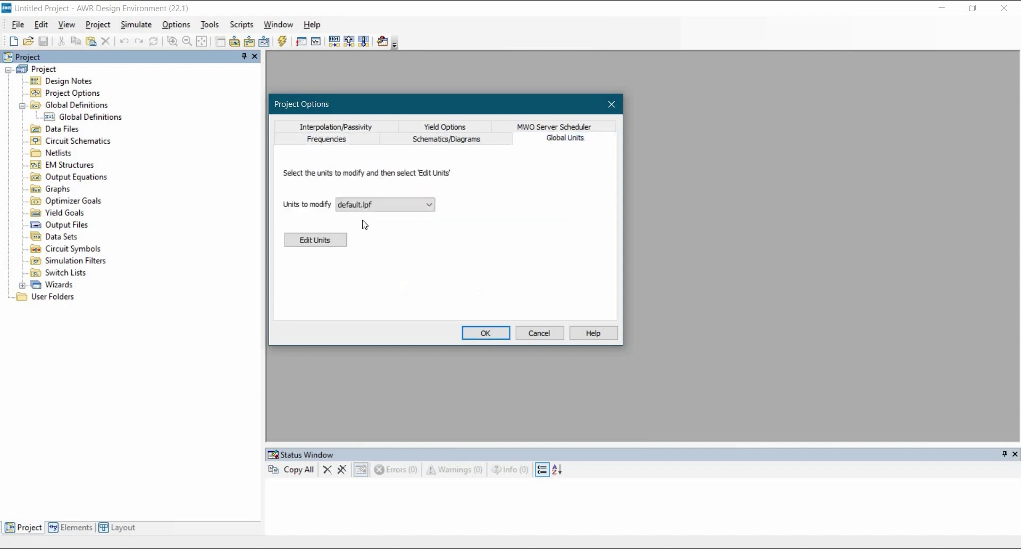
pyautogui.click(330, 238)
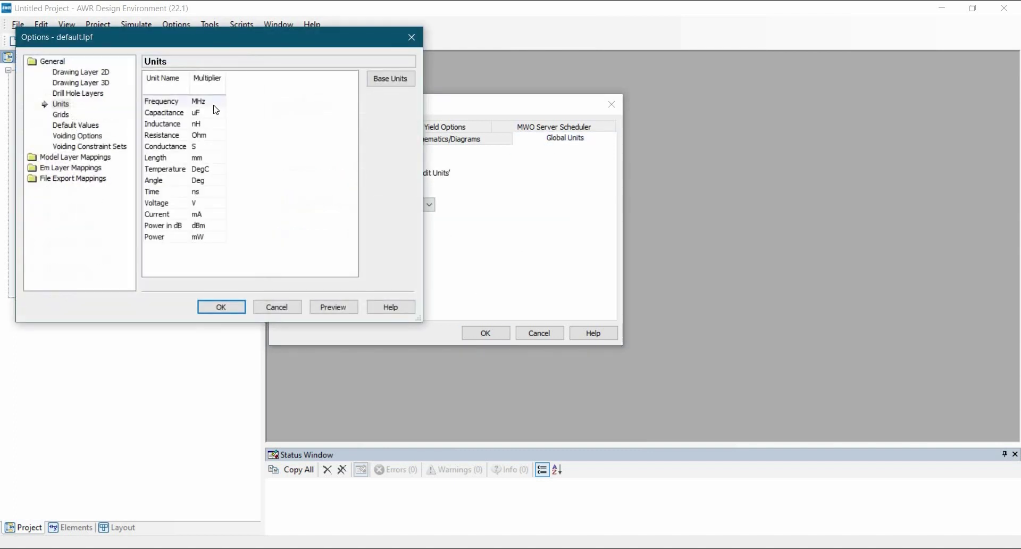
pyautogui.click(212, 102)
pyautogui.click(202, 152)
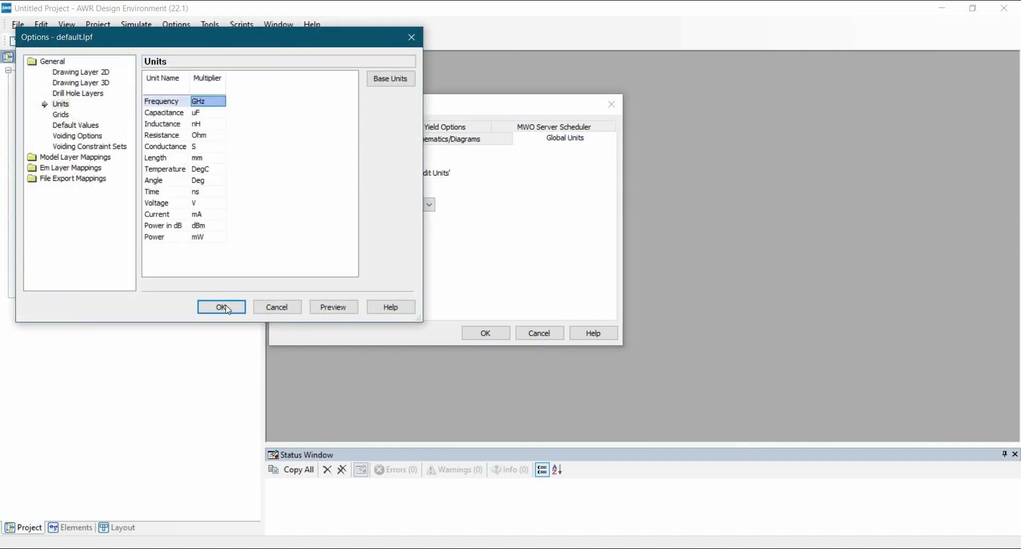
pyautogui.click(226, 306)
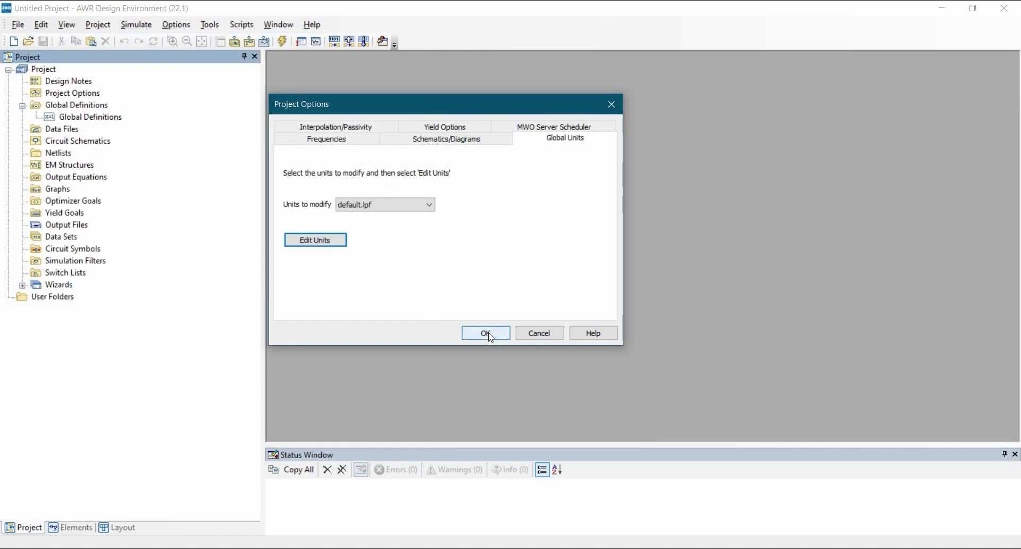
pyautogui.click(486, 333)
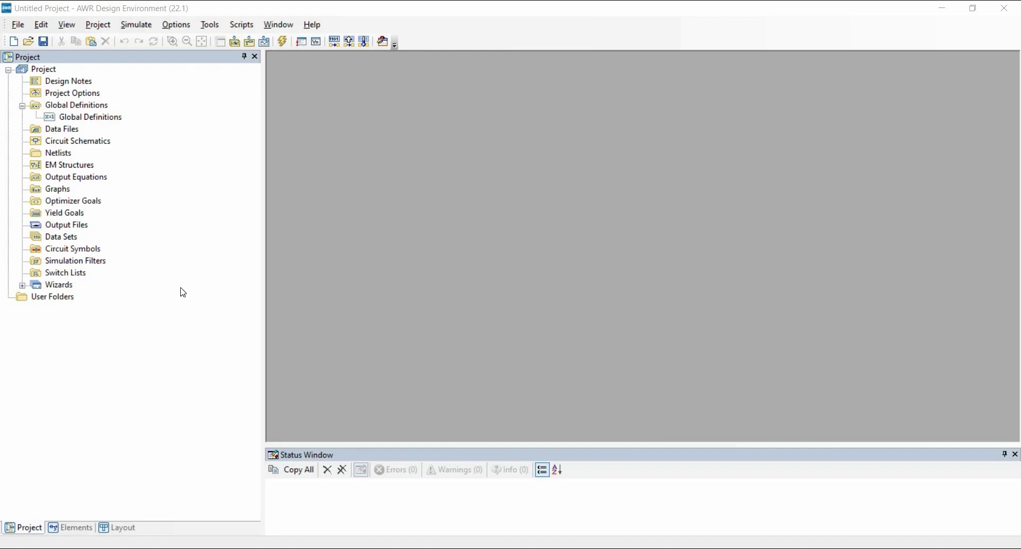
# Create a new circuit schematic named TransmissionLine_1.
pyautogui.click(80, 141)
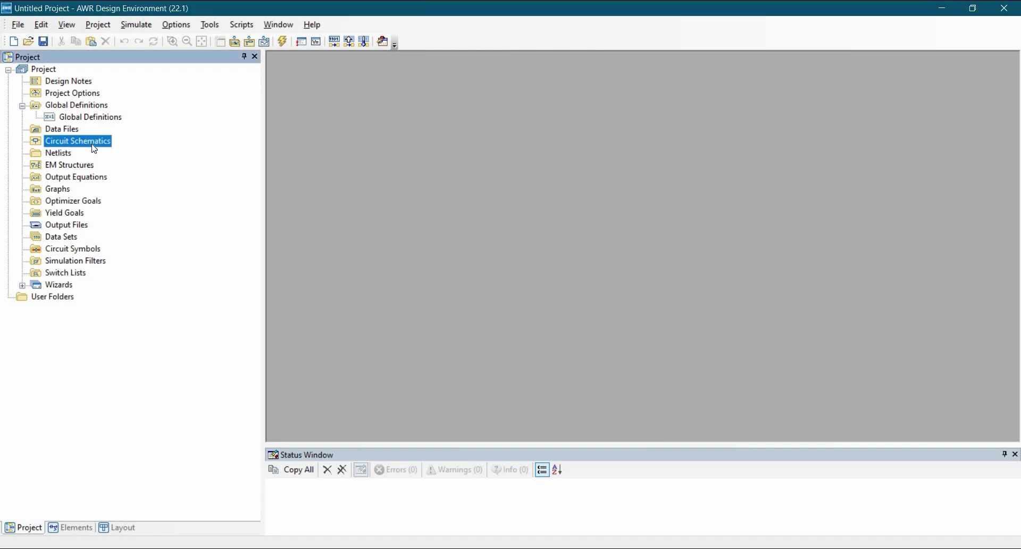
pyautogui.rightClick(92, 144)
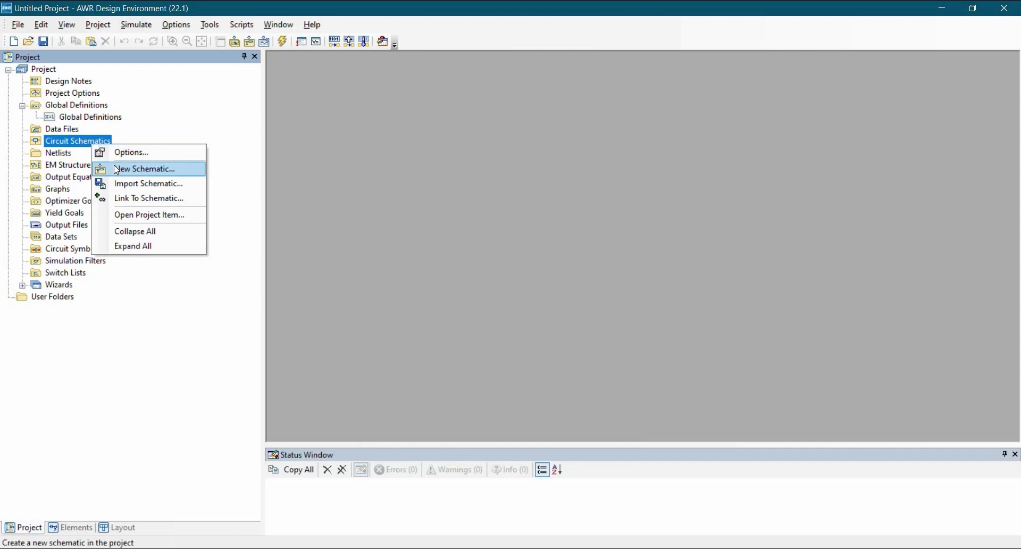
pyautogui.press('Return')
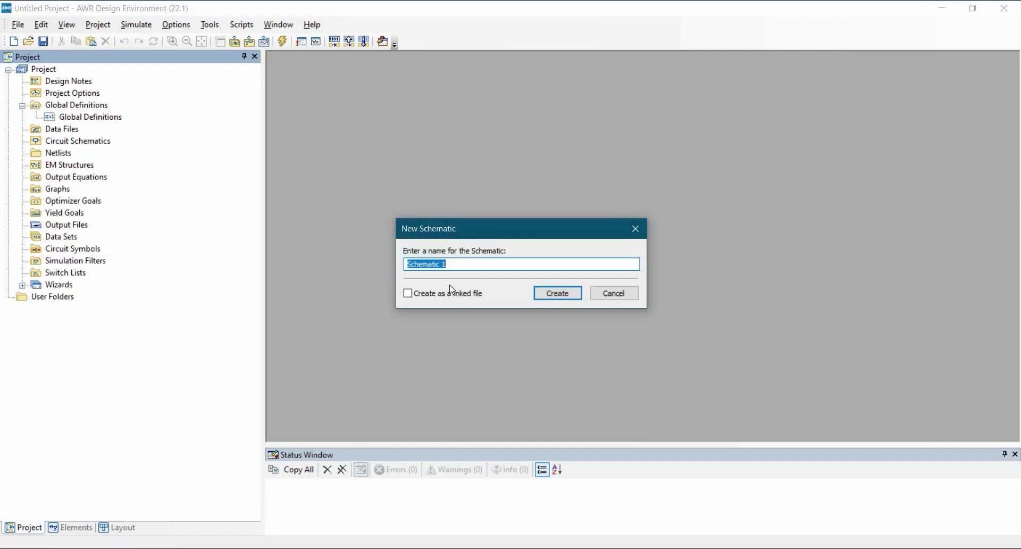
pyautogui.write('TransmissionLine_1')
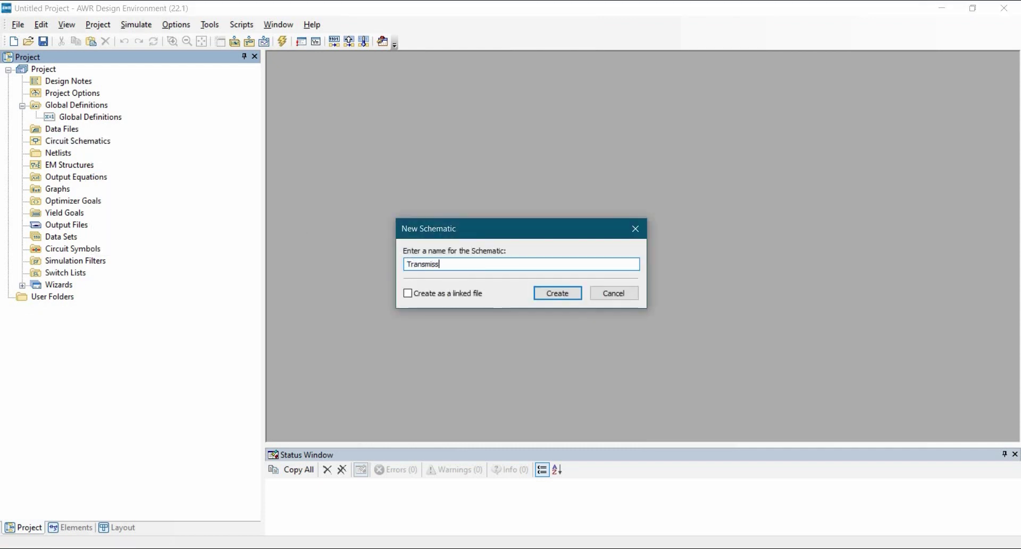
pyautogui.click(558, 294)
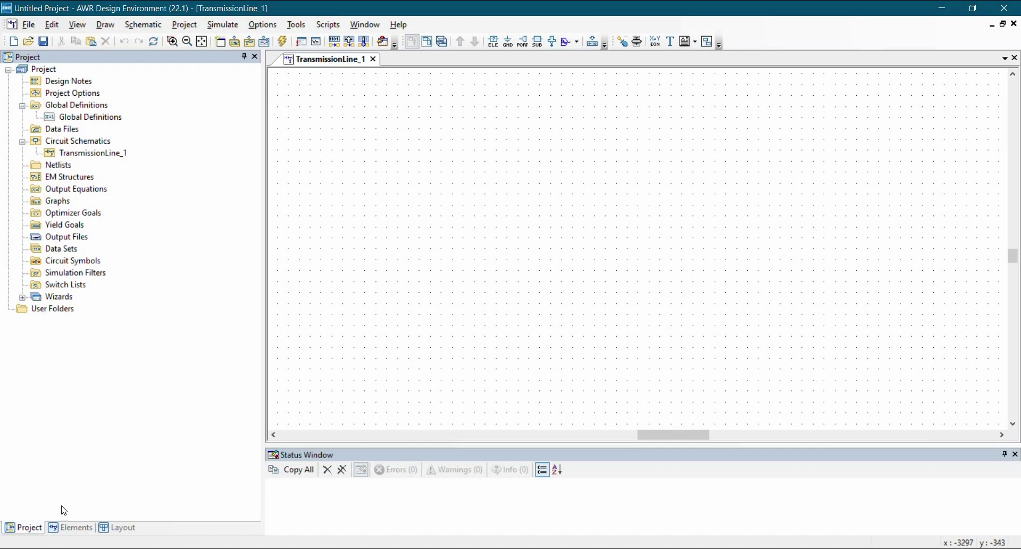
# Place a TLINP element from the physical transmission line models in the middle of the schematic.
pyautogui.click(76, 528)
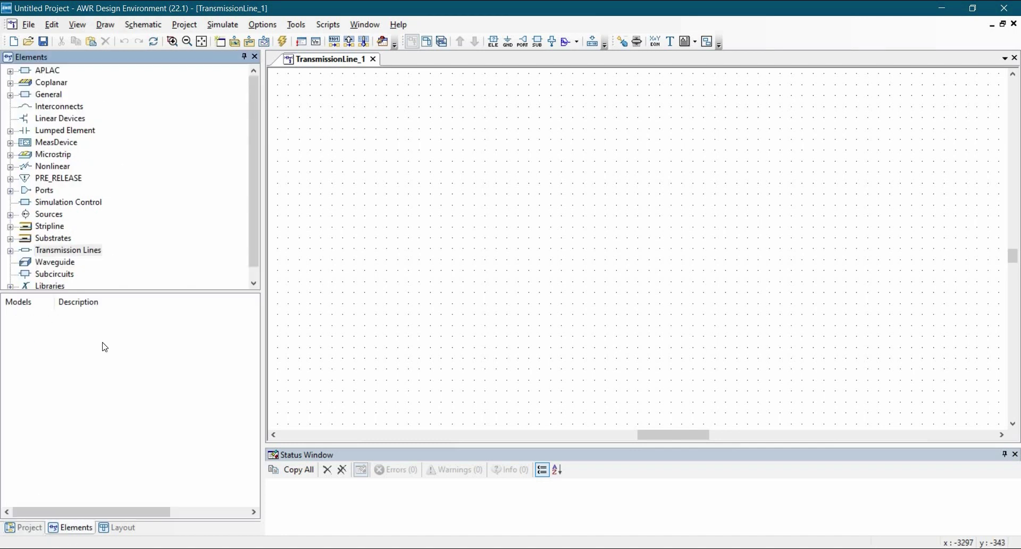
pyautogui.click(50, 240)
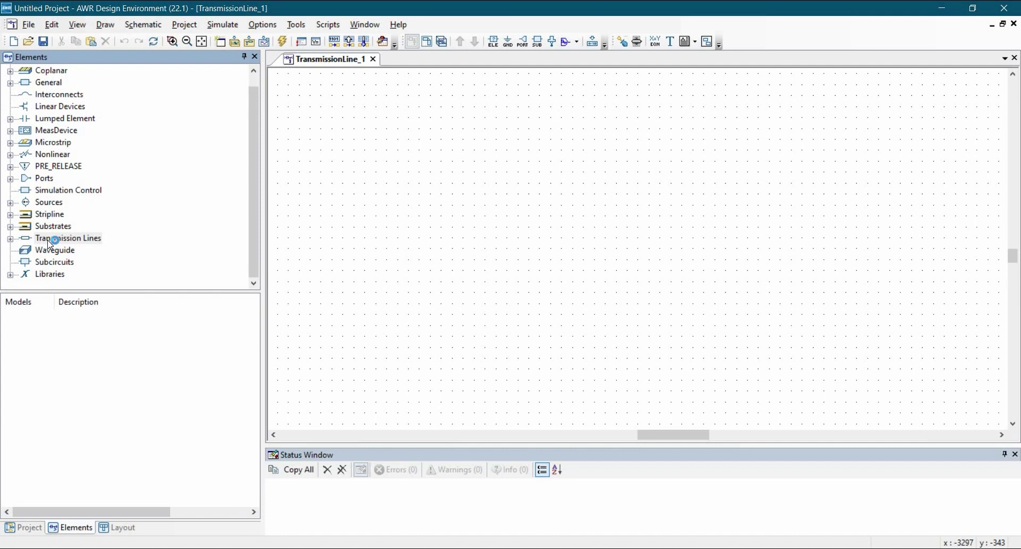
pyautogui.doubleClick(51, 239)
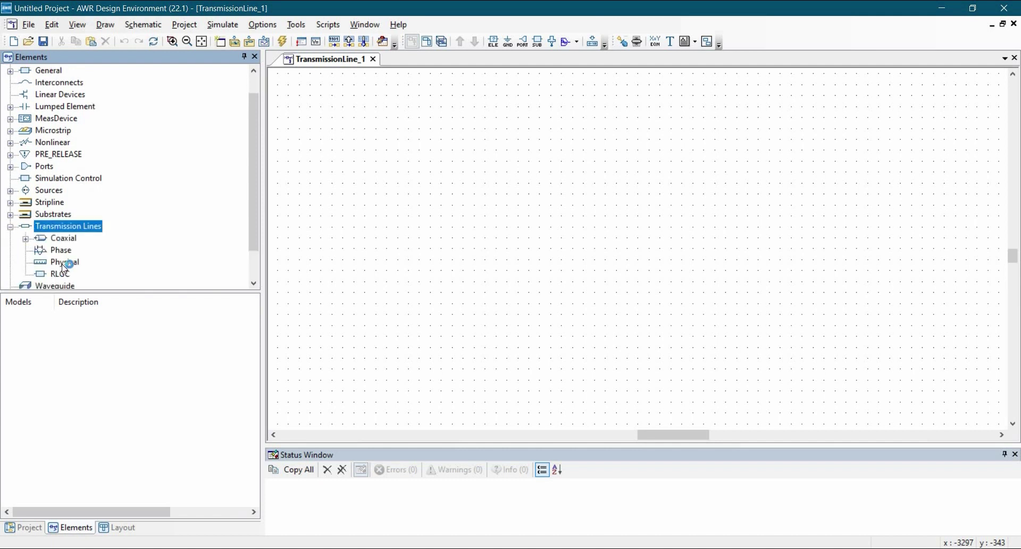
pyautogui.click(63, 263)
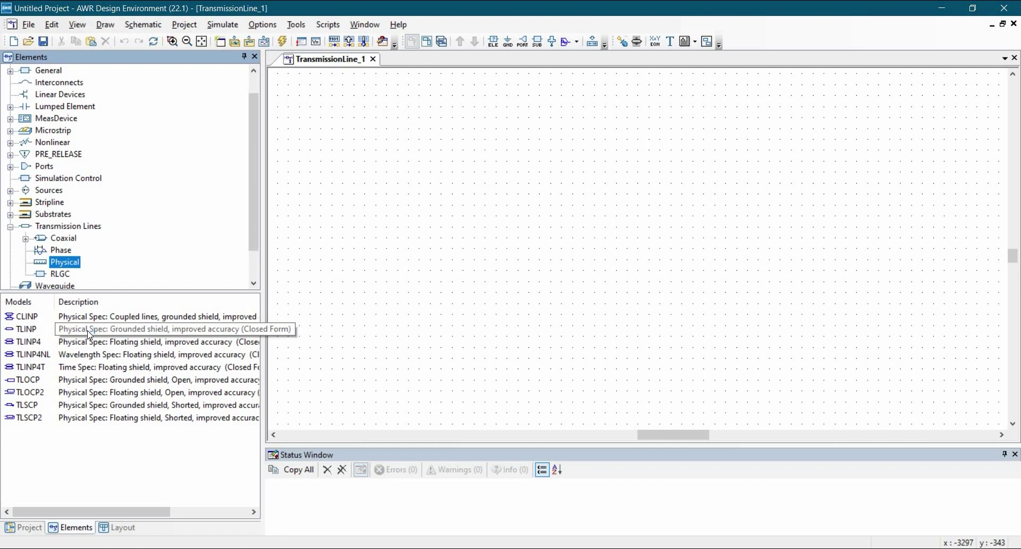
pyautogui.click(67, 334)
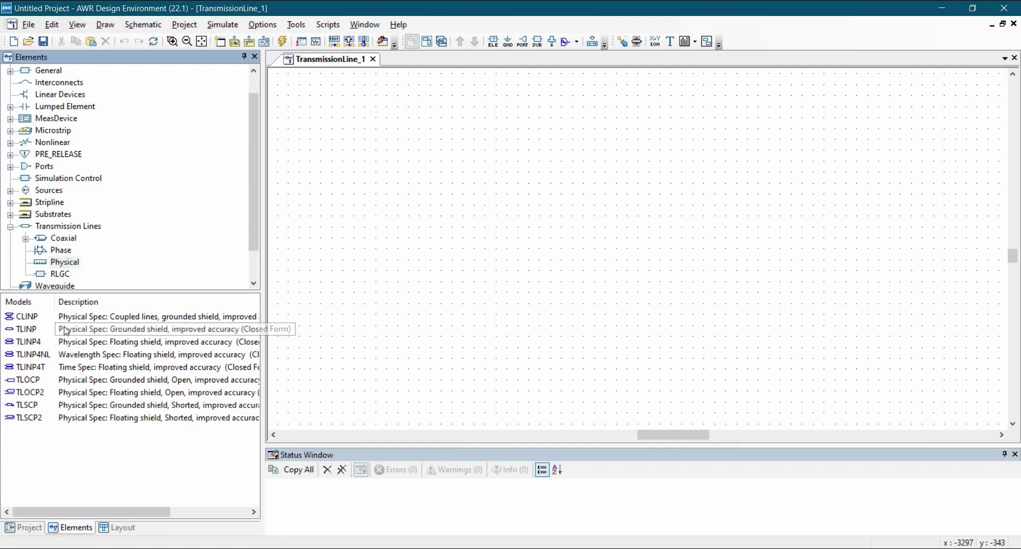
pyautogui.click(23, 331)
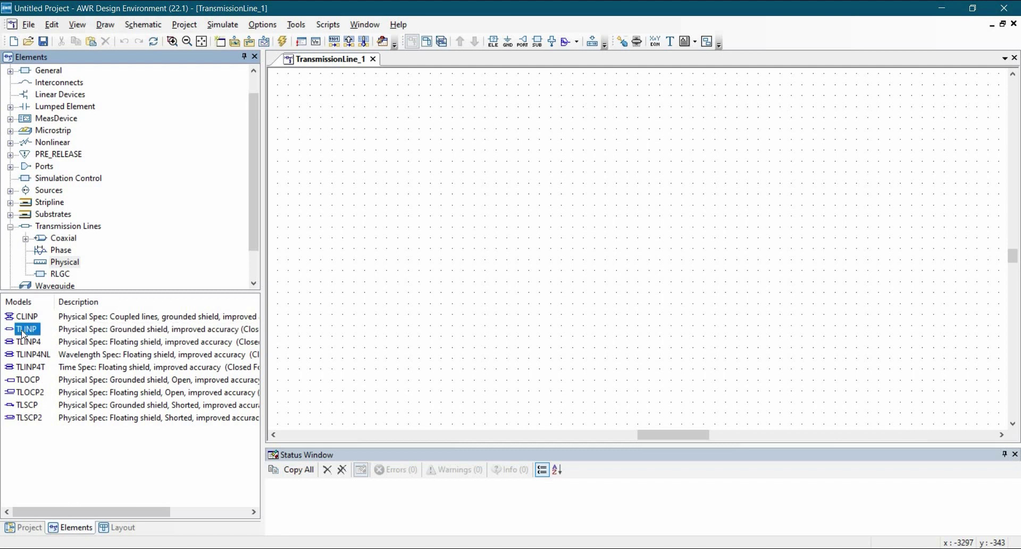
pyautogui.moveTo(25, 334); pyautogui.dragTo(642, 216)
pyautogui.click(642, 216)
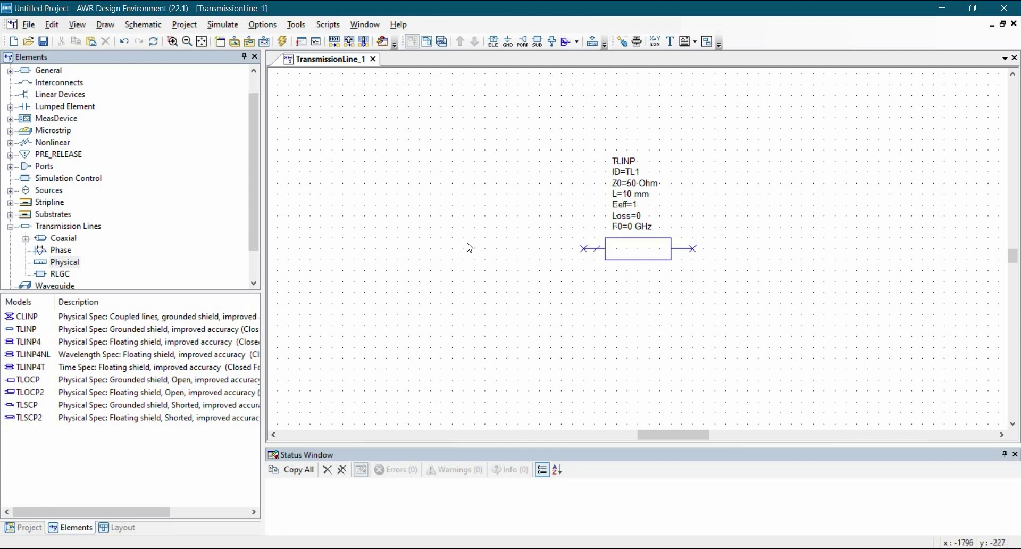
# Find the RES closed-form resistor by filtering for "res" and place it upright, joined to the output end of the transmission line.
pyautogui.hotkey('ctrl', 'l')
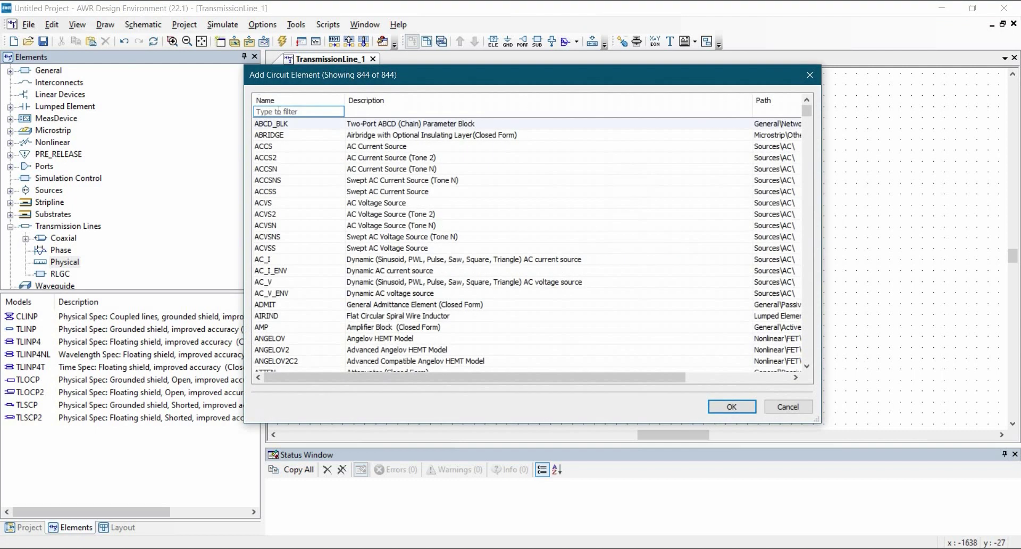
pyautogui.moveTo(274, 112)
pyautogui.write('res')
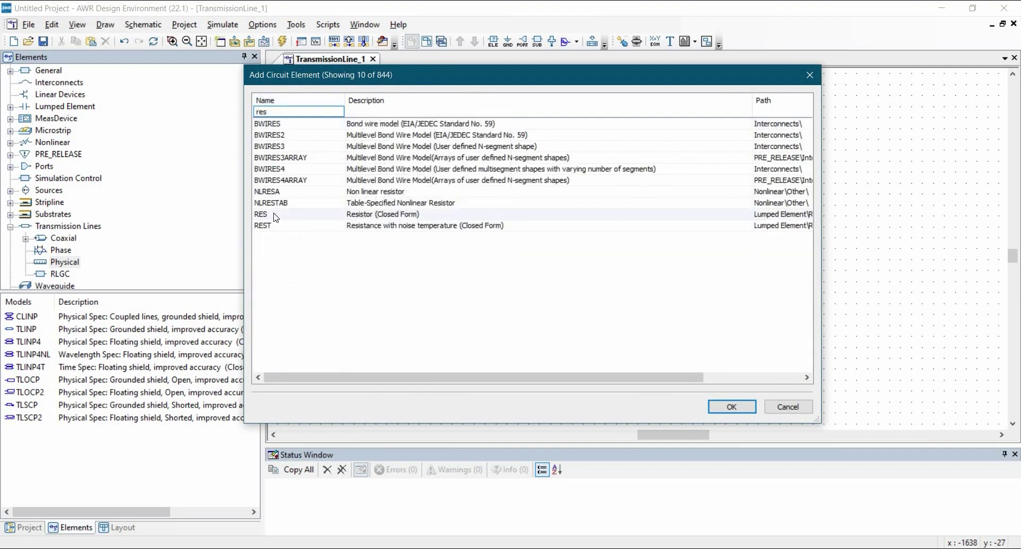
pyautogui.click(276, 215)
pyautogui.click(732, 409)
pyautogui.rightClick(742, 322)
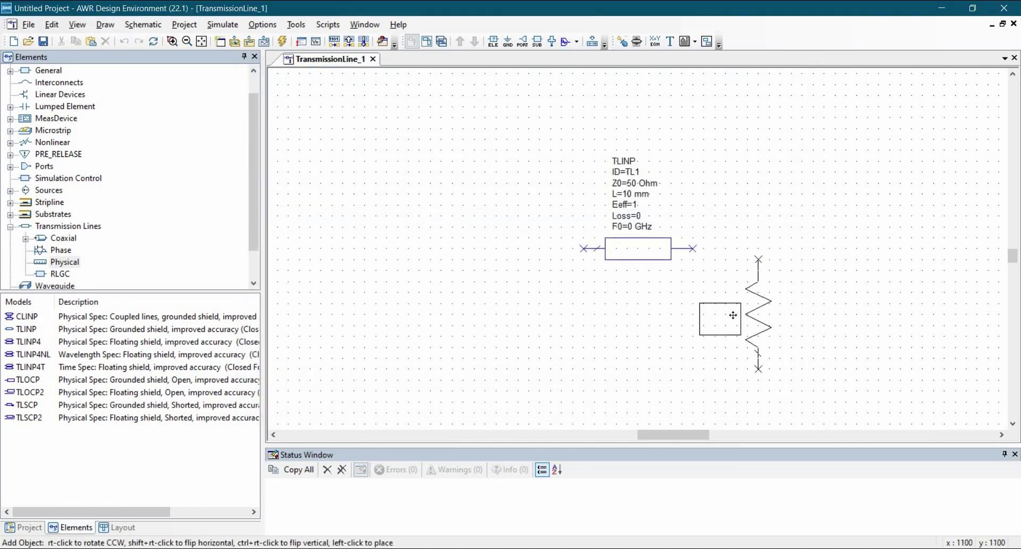
pyautogui.rightClick(733, 314)
pyautogui.rightClick(736, 313)
pyautogui.click(760, 306)
# Set the resistor's resistance to 50 Ohm.
pyautogui.doubleClick(759, 314)
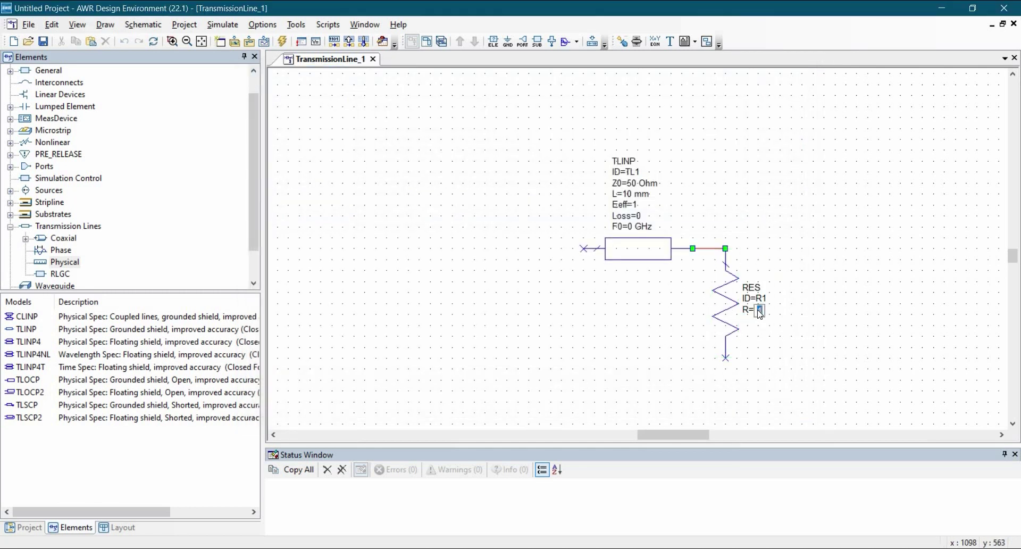
pyautogui.write('50')
pyautogui.press('Return')
# Attach a ground element to the free lower end of the resistor.
pyautogui.click(523, 41)
pyautogui.click(508, 41)
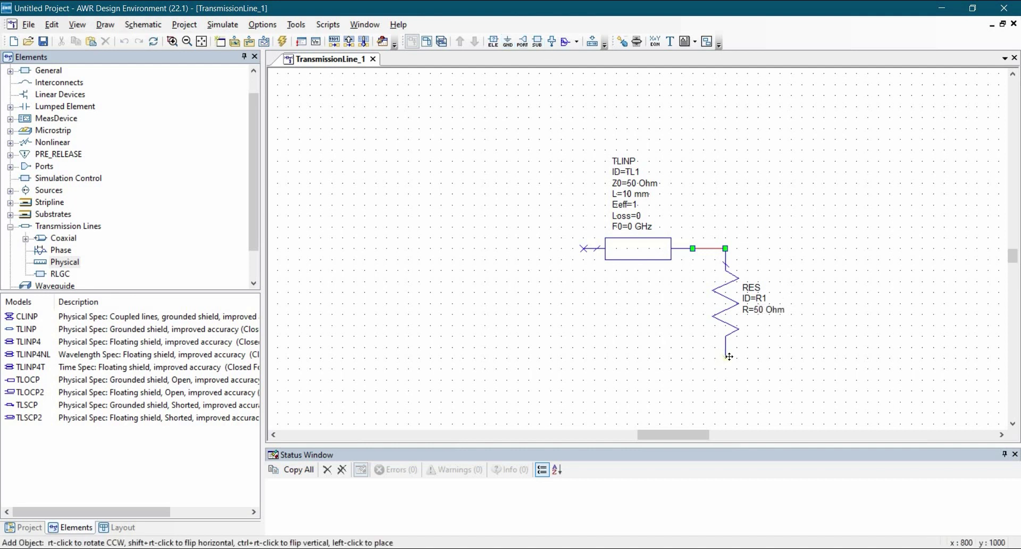
pyautogui.click(726, 358)
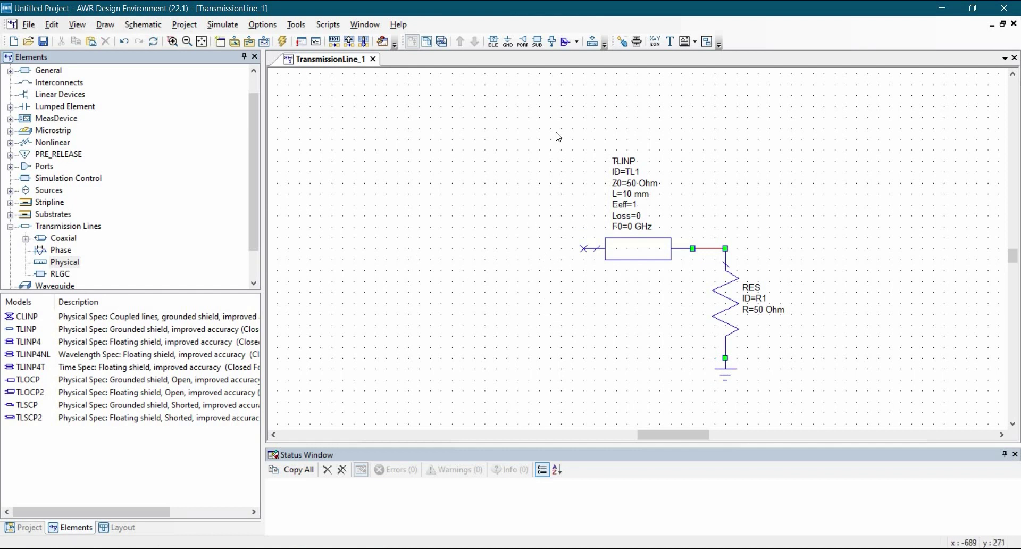
# Add a port at the transmission line's input and move it outward so a short wire connects them.
pyautogui.click(524, 43)
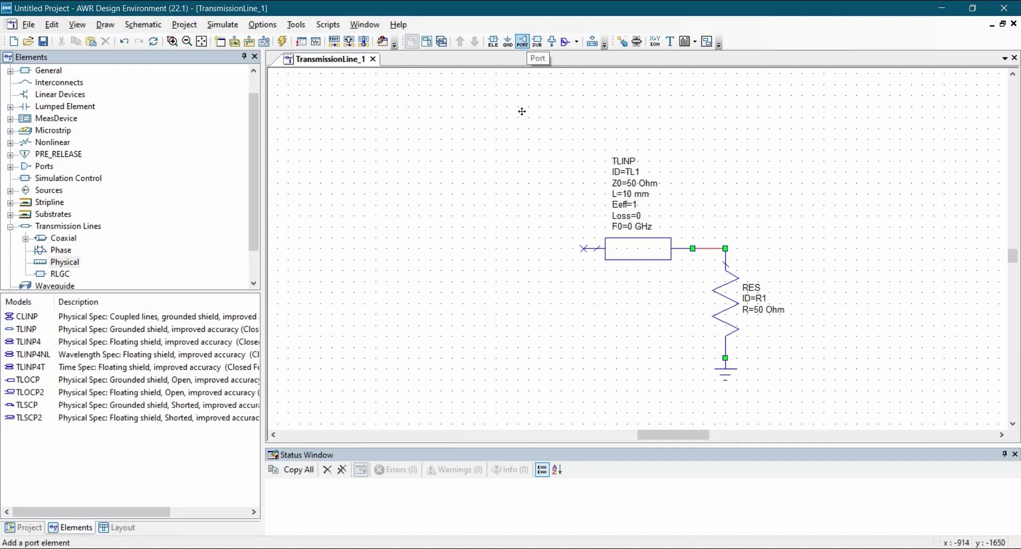
pyautogui.click(546, 230)
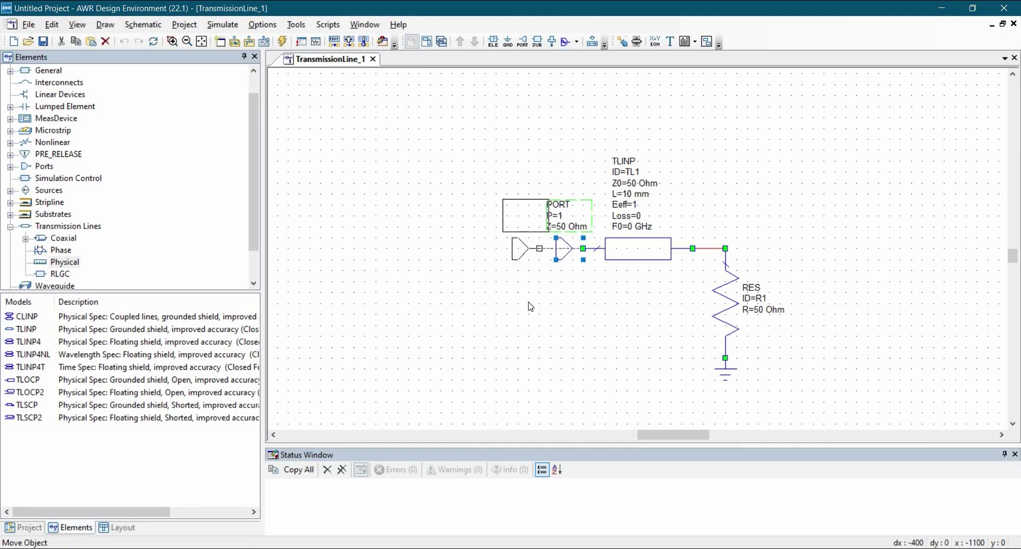
pyautogui.click(533, 289)
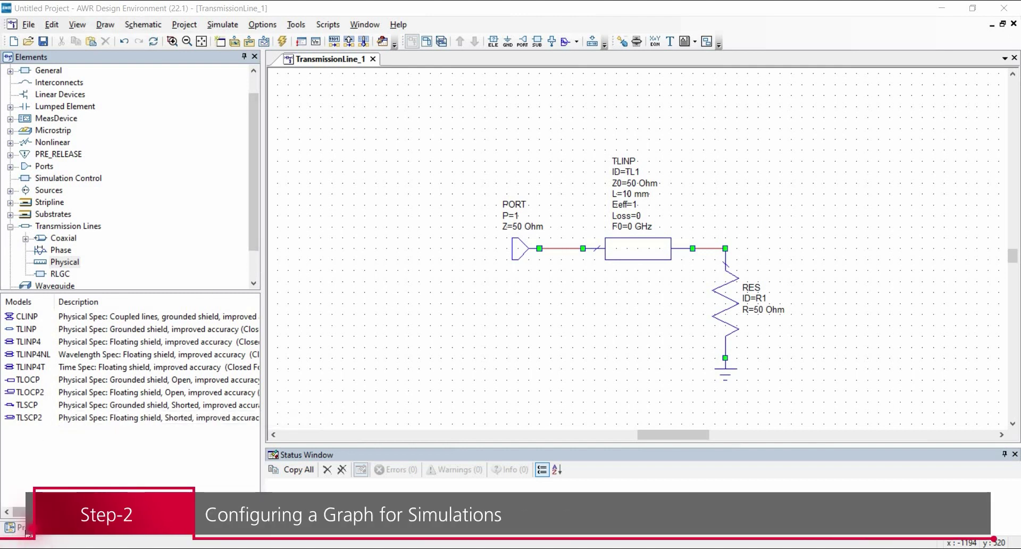
# Create a new Smith Chart graph, keeping the name Graph 1.
pyautogui.click(16, 526)
pyautogui.click(75, 204)
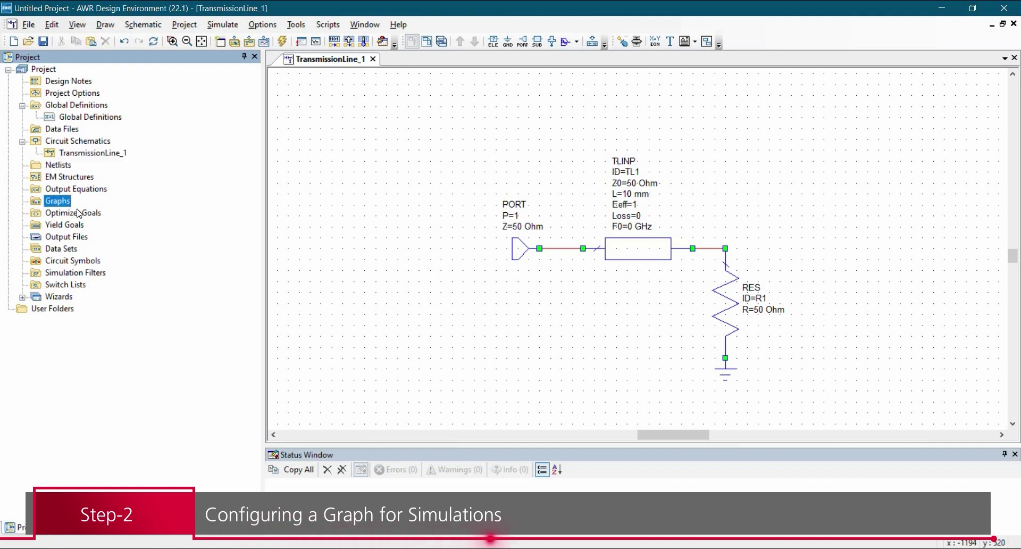
pyautogui.rightClick(104, 202)
pyautogui.click(109, 210)
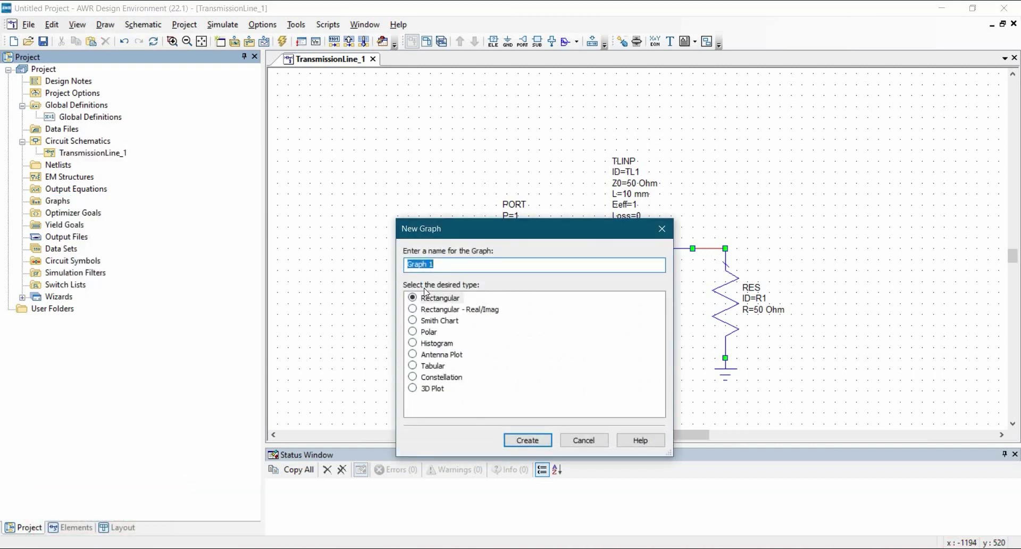
pyautogui.press('Tab')
pyautogui.press('Down')
pyautogui.press('Down')
pyautogui.hotkey('shift', 'Tab')
pyautogui.press('End')
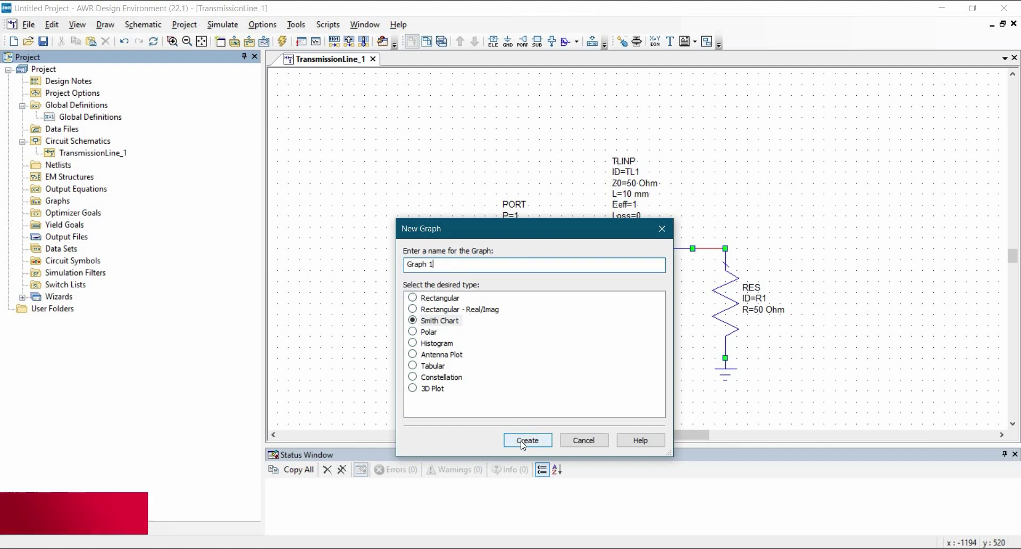
pyautogui.press('Return')
# Add a complex port-parameter S measurement to Graph 1 with data source TransmissionLine_1 and both port indices 1.
pyautogui.click(79, 213)
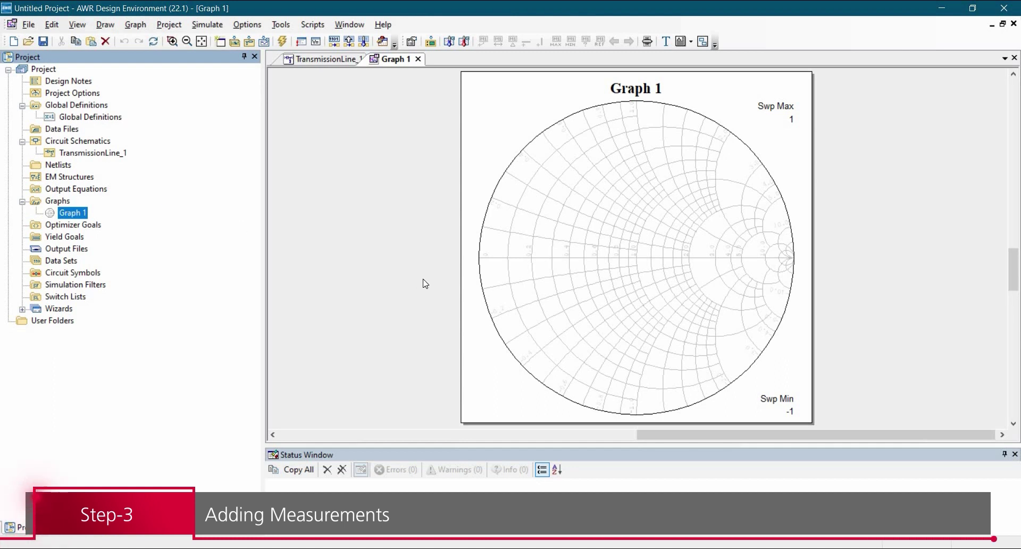
pyautogui.rightClick(528, 222)
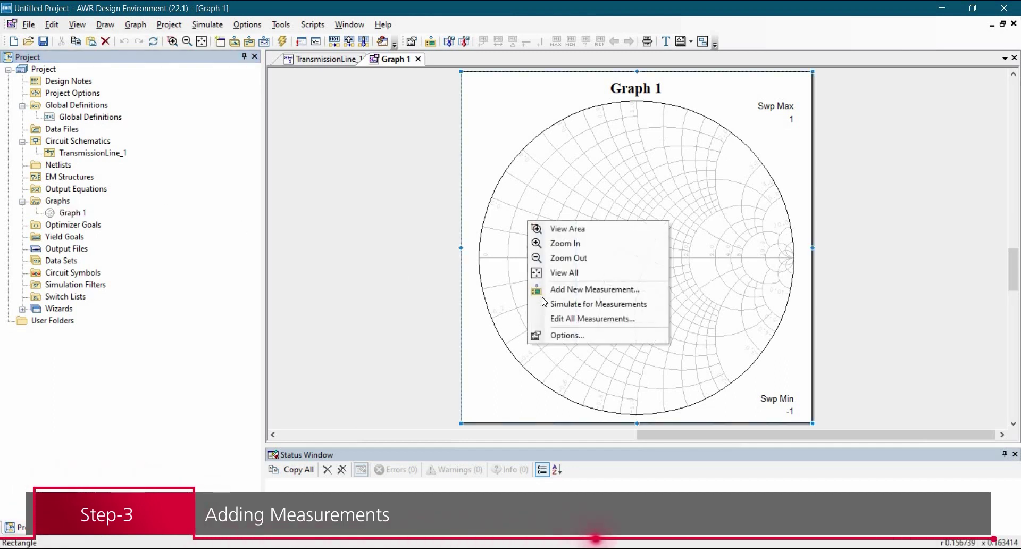
pyautogui.click(551, 290)
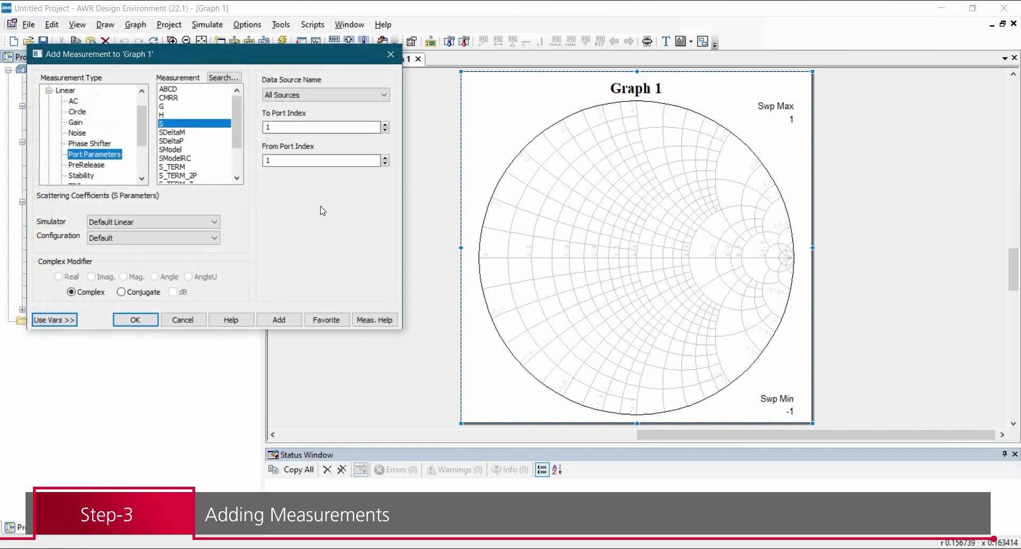
pyautogui.click(298, 94)
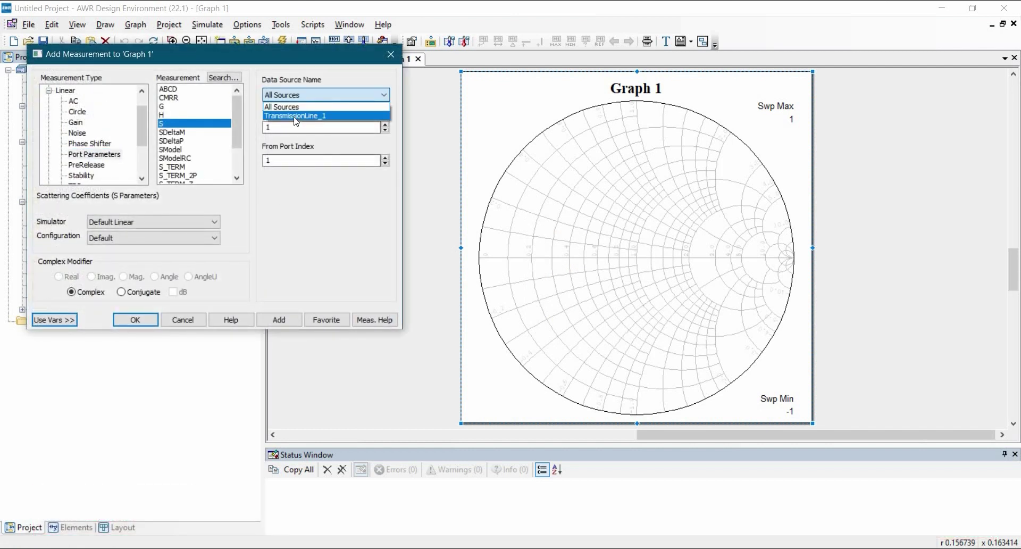
pyautogui.click(294, 116)
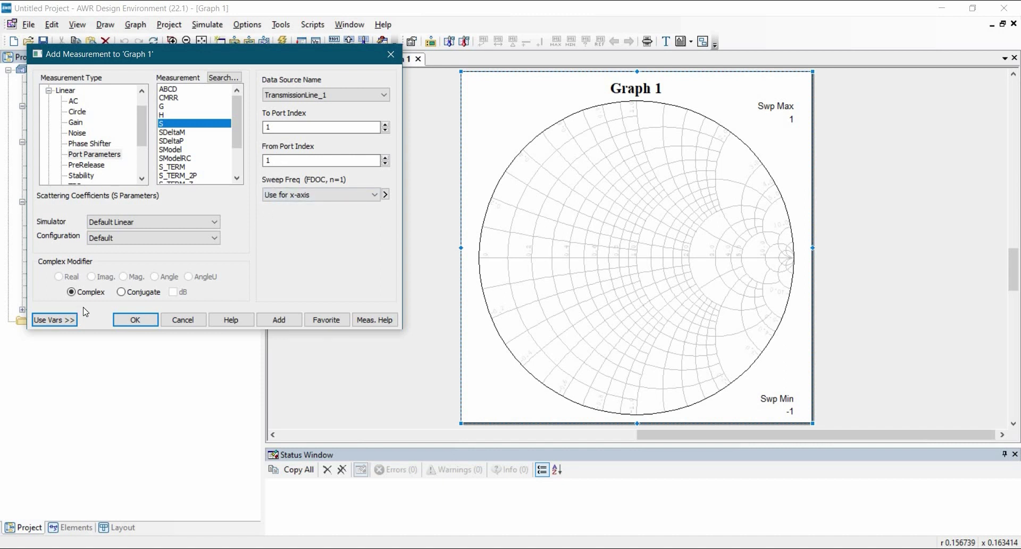
pyautogui.click(280, 321)
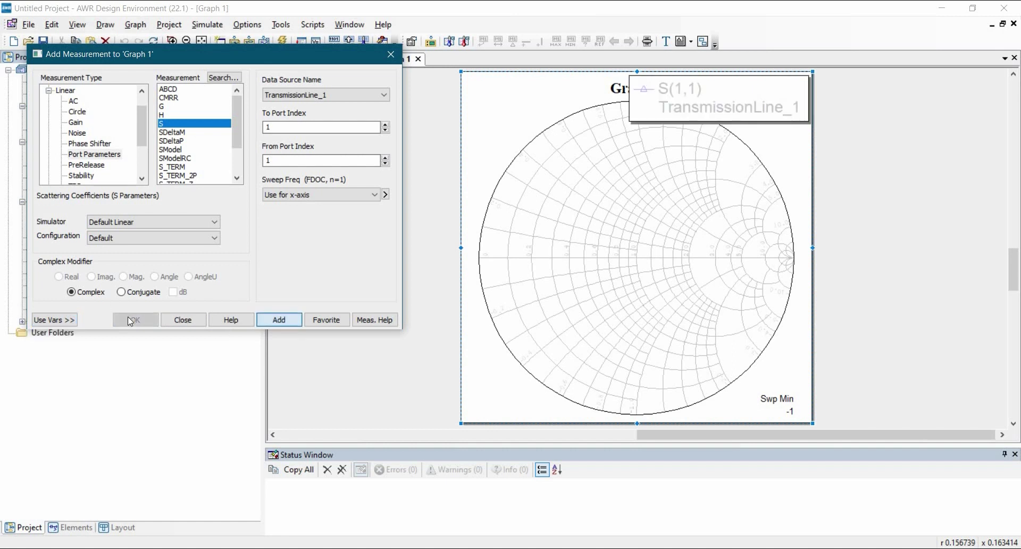
pyautogui.click(186, 319)
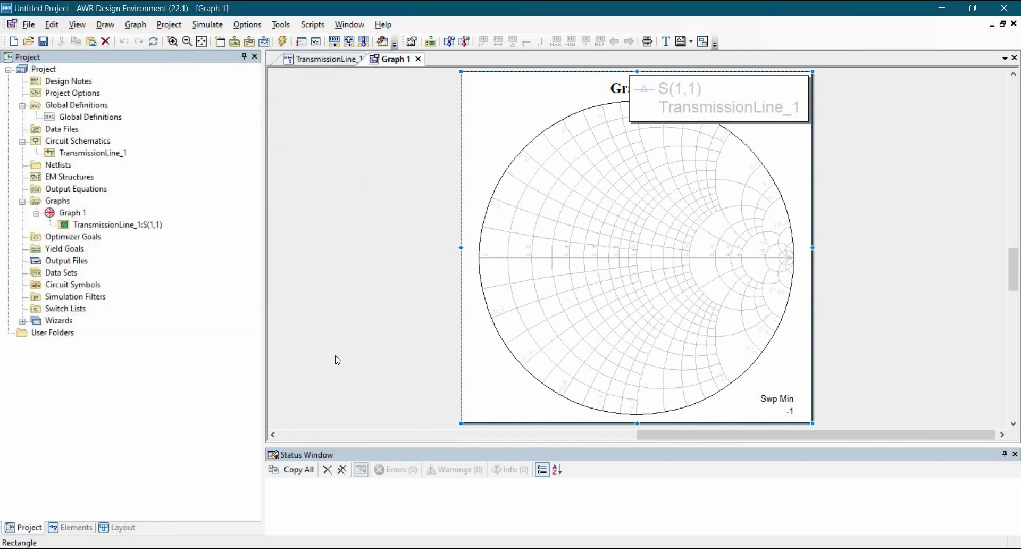
# Simulate the circuit and place a marker on the S(1,1) point at the centre of the Smith chart.
pyautogui.click(282, 41)
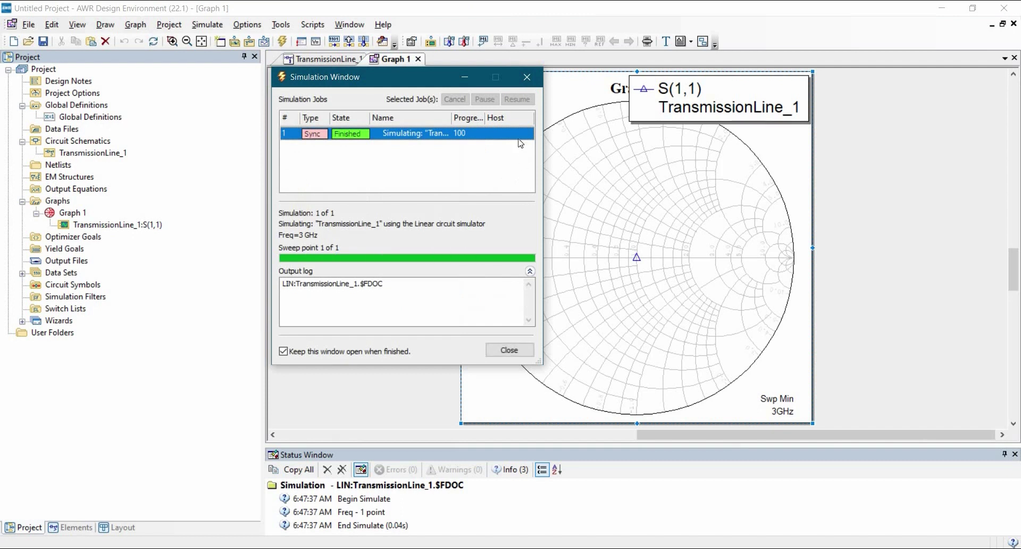
pyautogui.click(527, 78)
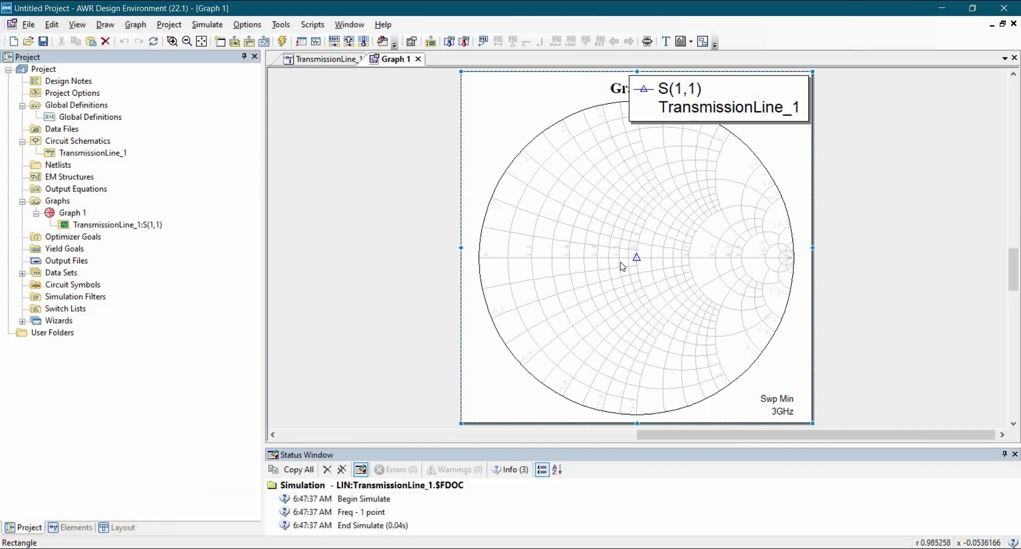
pyautogui.hotkey('ctrl', 'm')
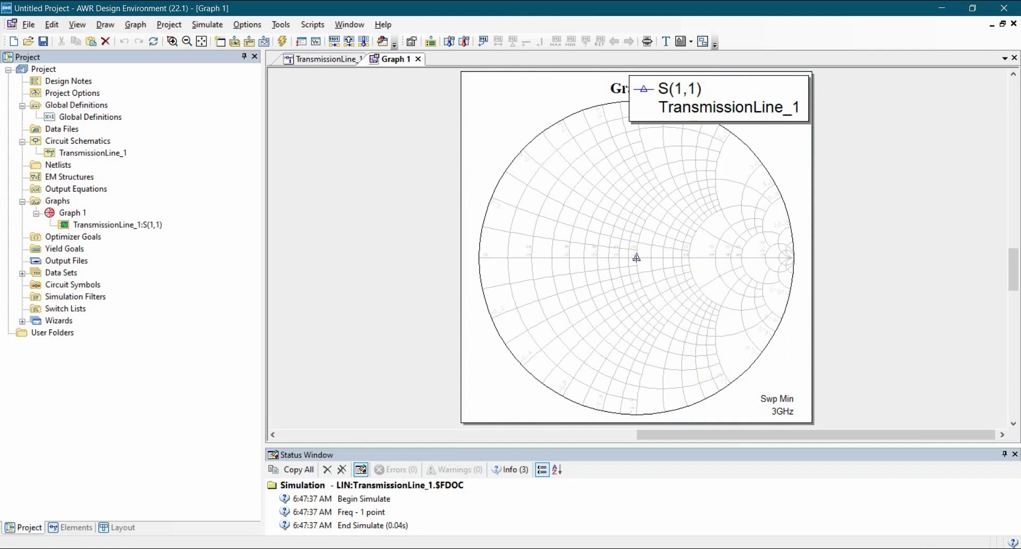
pyautogui.click(637, 258)
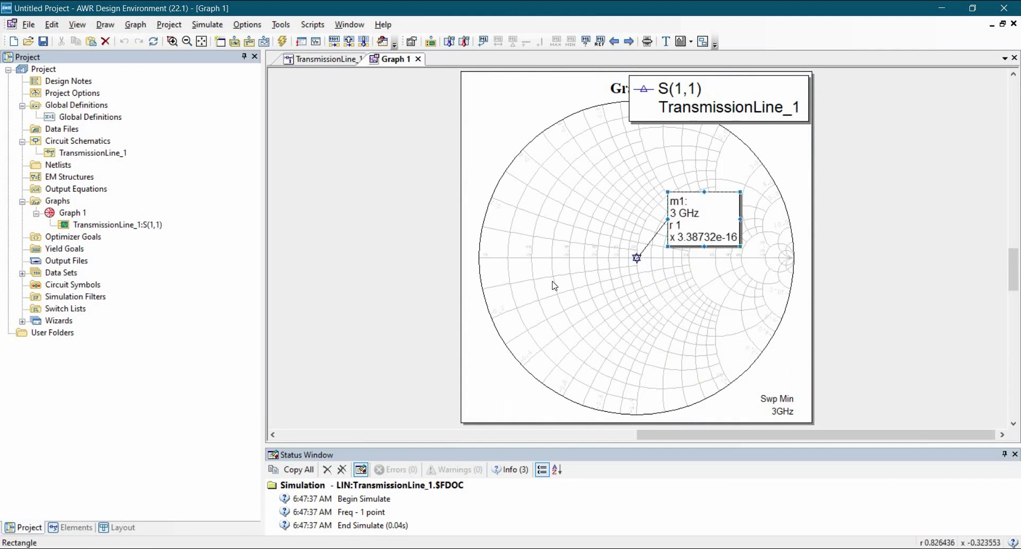
# Set the chart's marker display to impedance in Magnitude/Angle format, denormalized to 50 Ohms.
pyautogui.rightClick(696, 226)
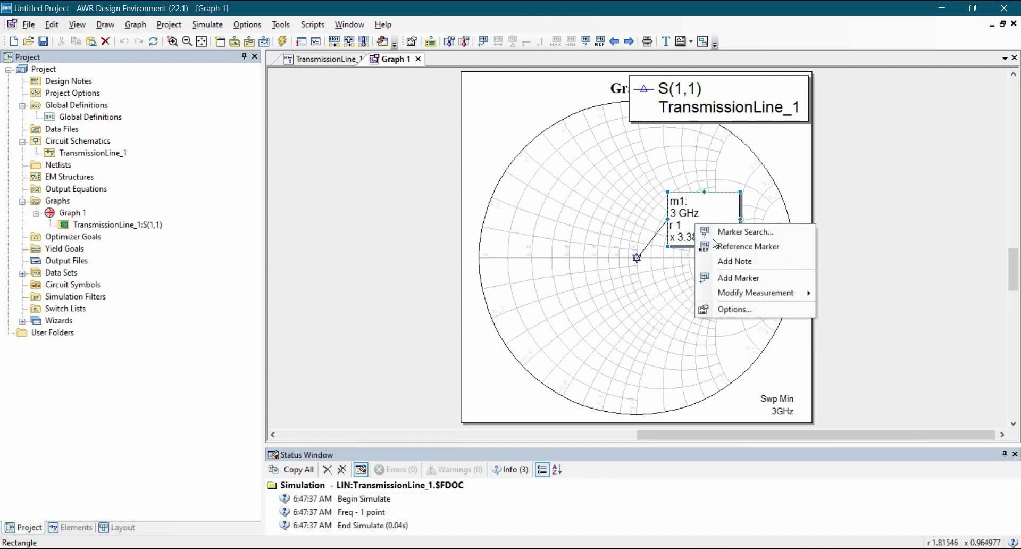
pyautogui.click(722, 308)
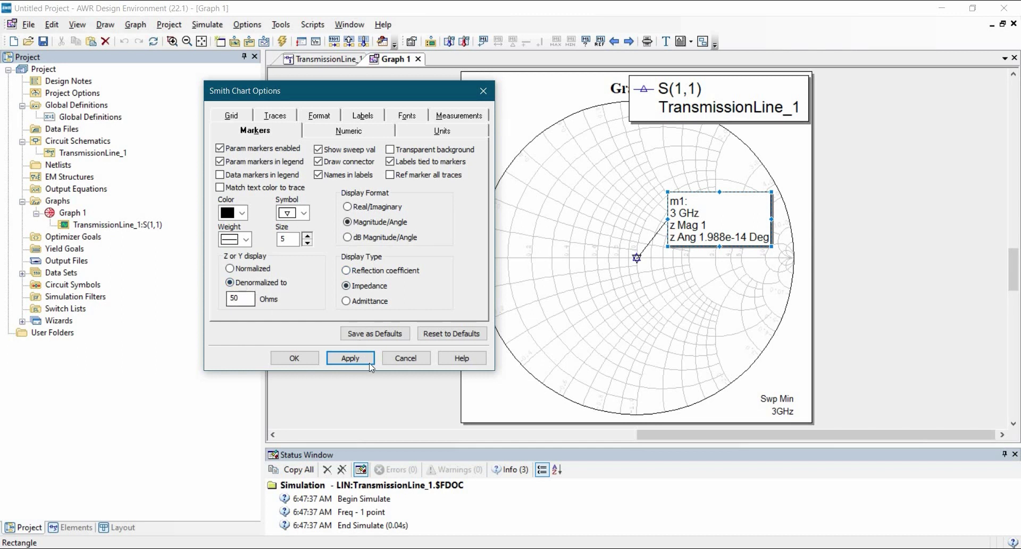
pyautogui.click(350, 358)
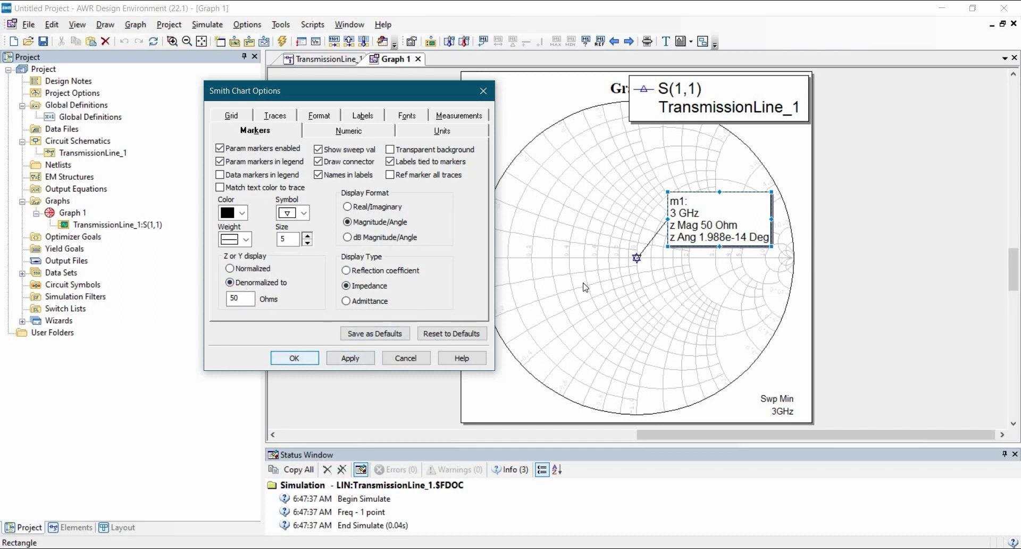
pyautogui.click(282, 357)
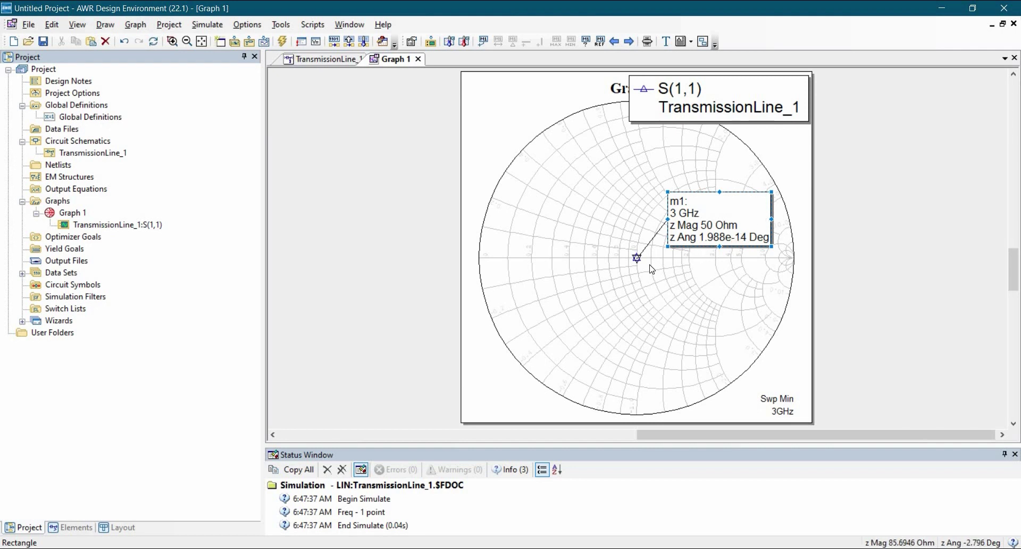
pyautogui.click(621, 229)
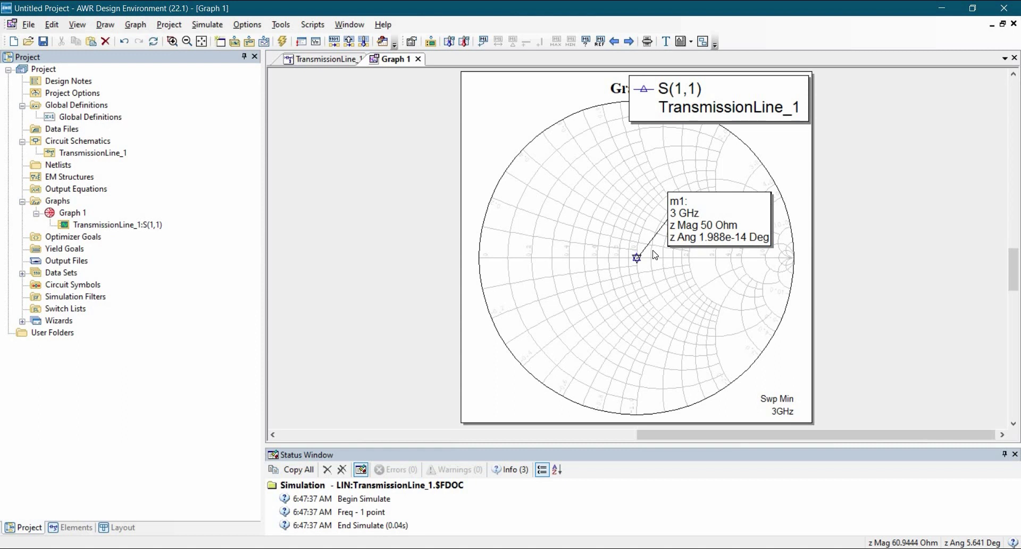
# Return to the TransmissionLine_1 schematic and save the project as matched_tx_line in the Desktop folder AWR\Tutorial-13.
pyautogui.click(323, 59)
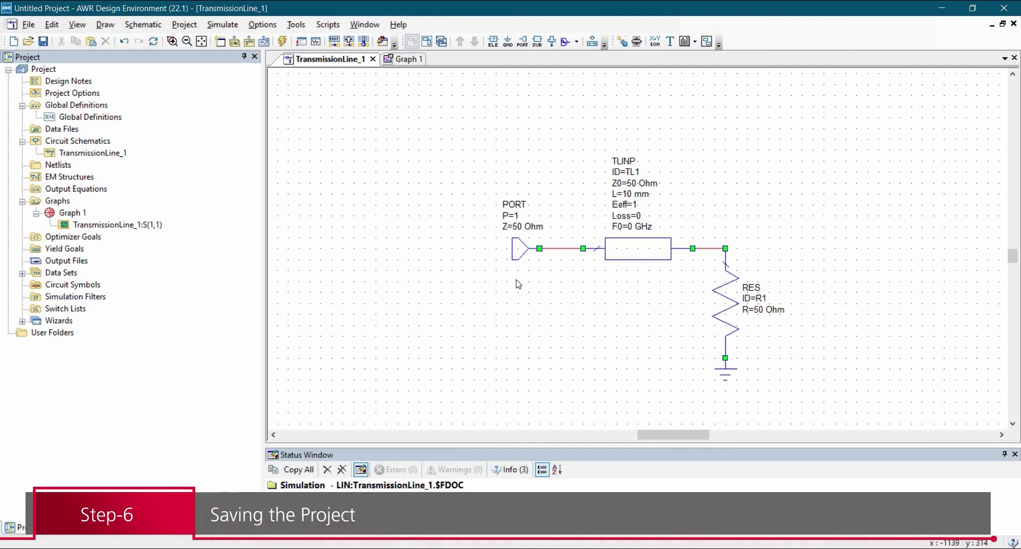
pyautogui.click(28, 25)
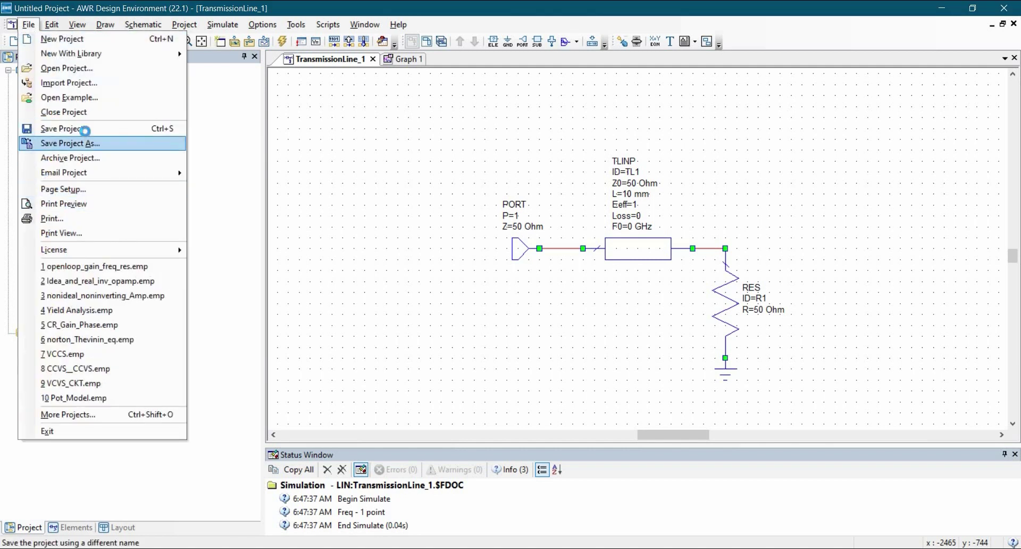
pyautogui.click(85, 130)
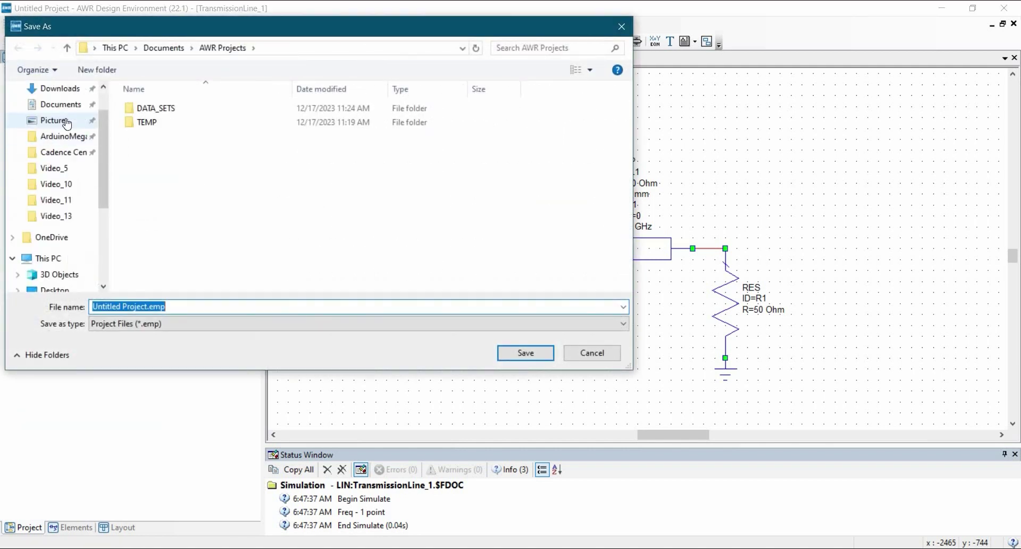
pyautogui.scroll(1, 67, 124)
pyautogui.click(53, 89)
pyautogui.click(144, 108)
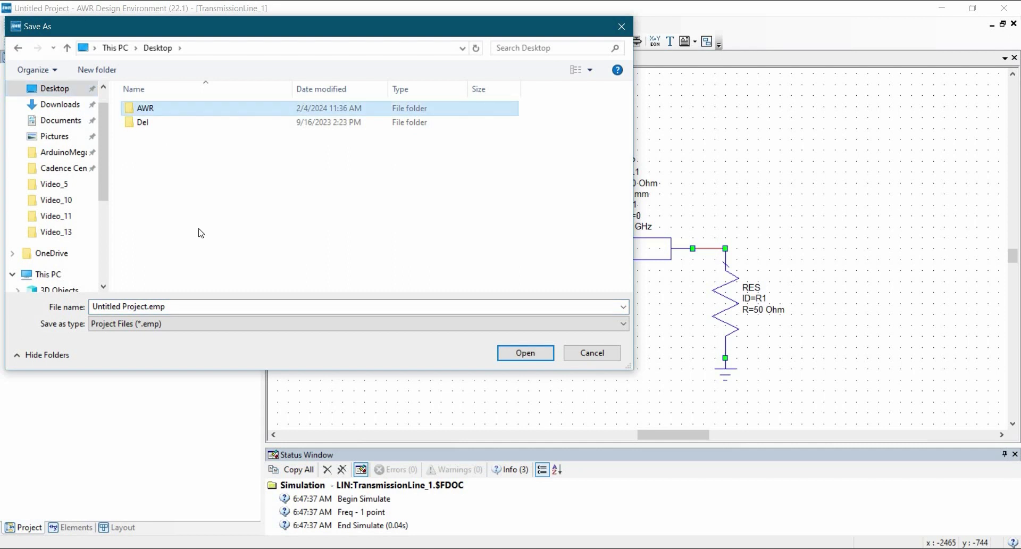
pyautogui.press('Return')
pyautogui.doubleClick(178, 274)
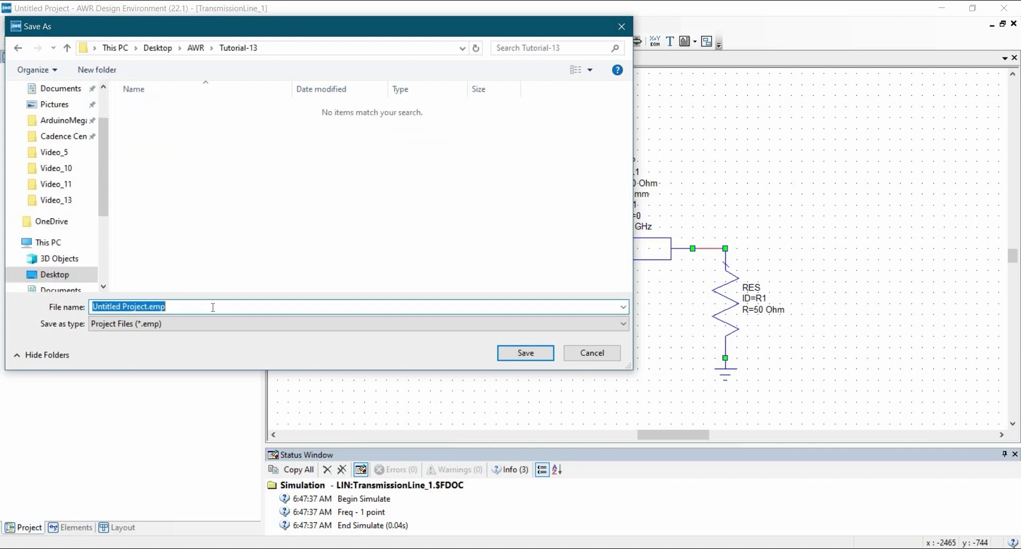
pyautogui.write('matche')
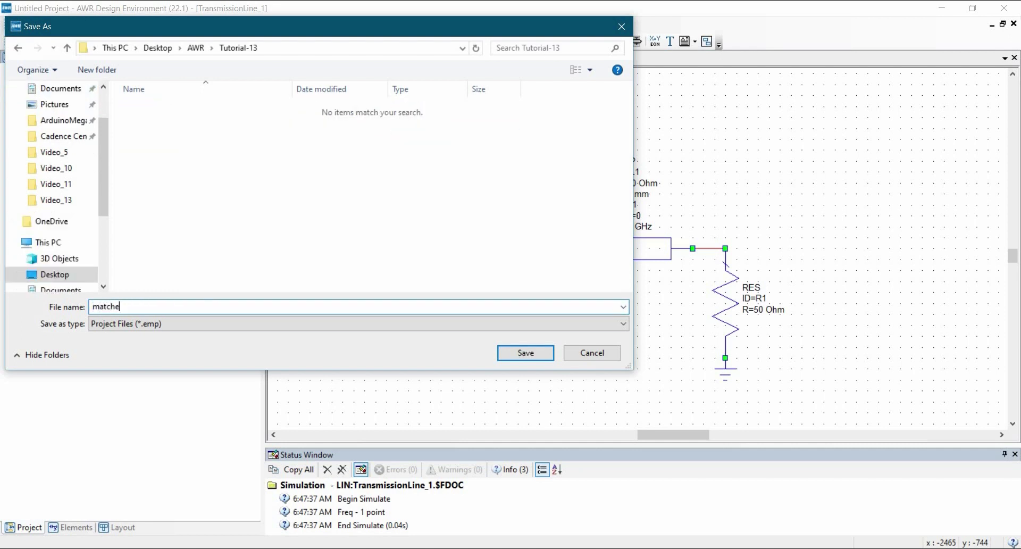
pyautogui.write('d_tx_line')
pyautogui.click(510, 352)
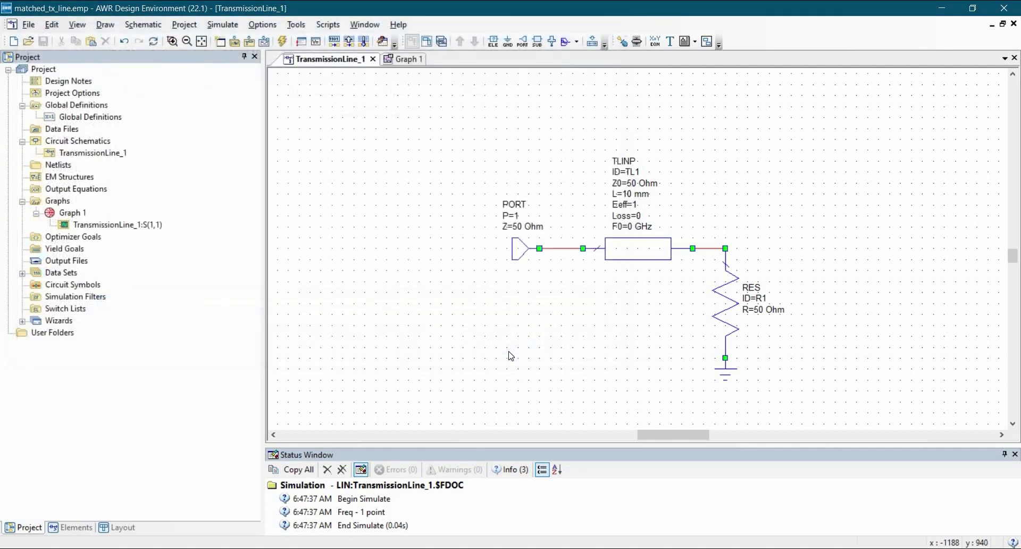